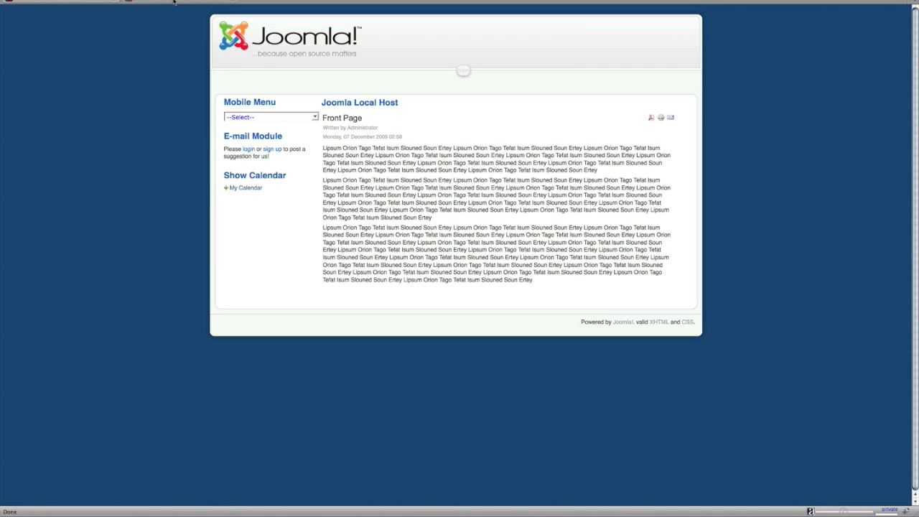
Create a new Custom HTML module in the site's Module Manager and title it "Test".
{"action": "left_click", "coordinate": [174, 4]}
{"action": "mouse_move", "coordinate": [158, 51]}
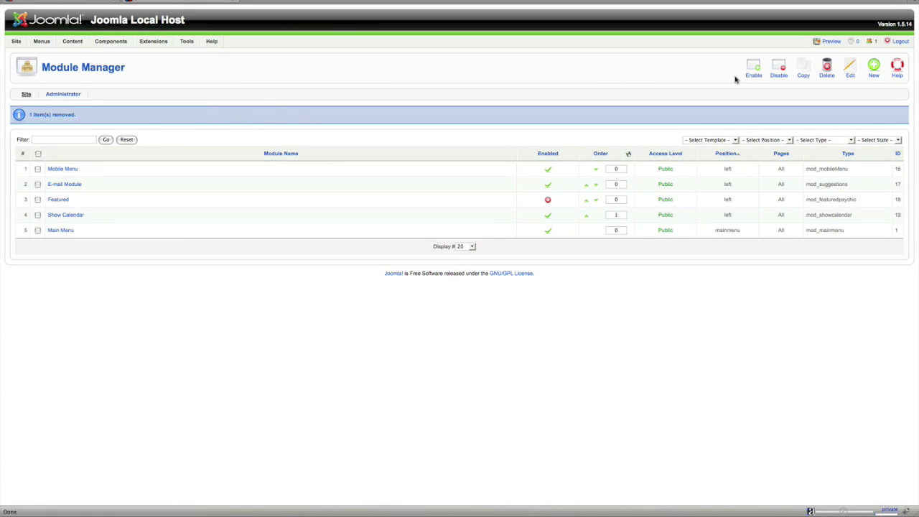
{"action": "left_click", "coordinate": [874, 70]}
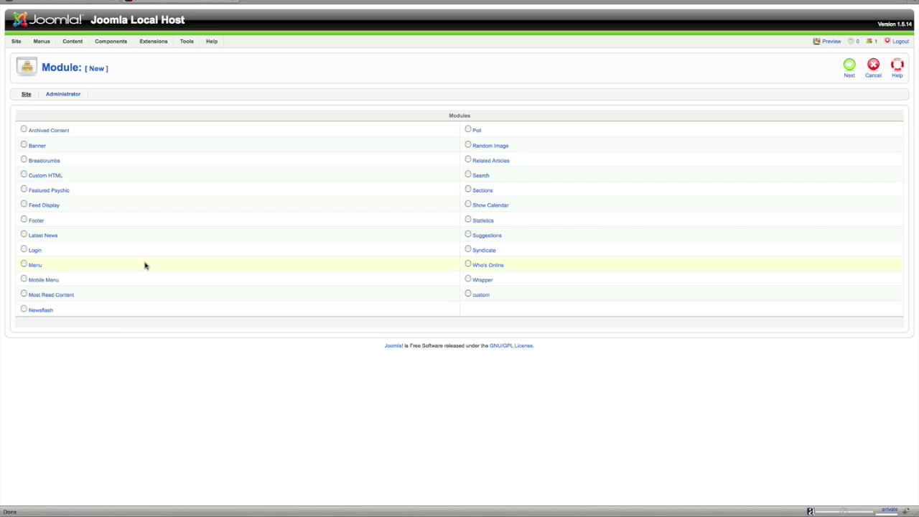
{"action": "left_click", "coordinate": [57, 176]}
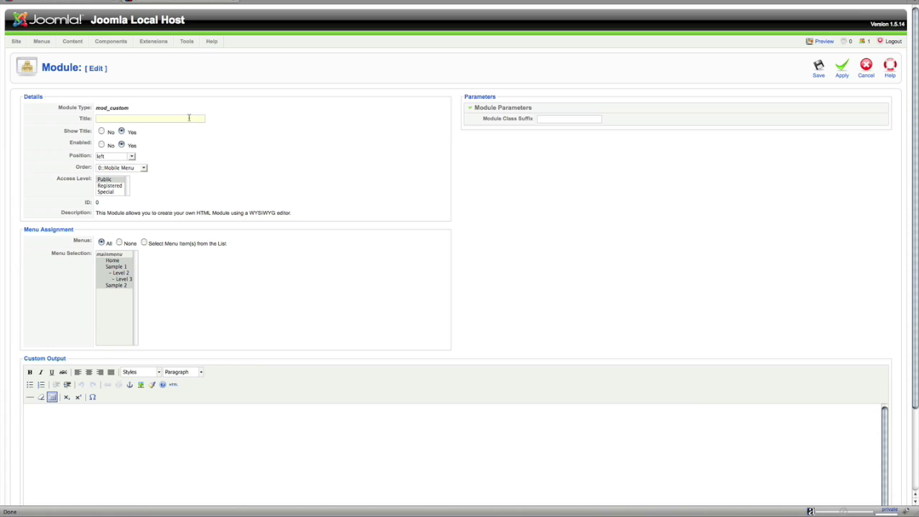
{"action": "type", "text": "Test"}
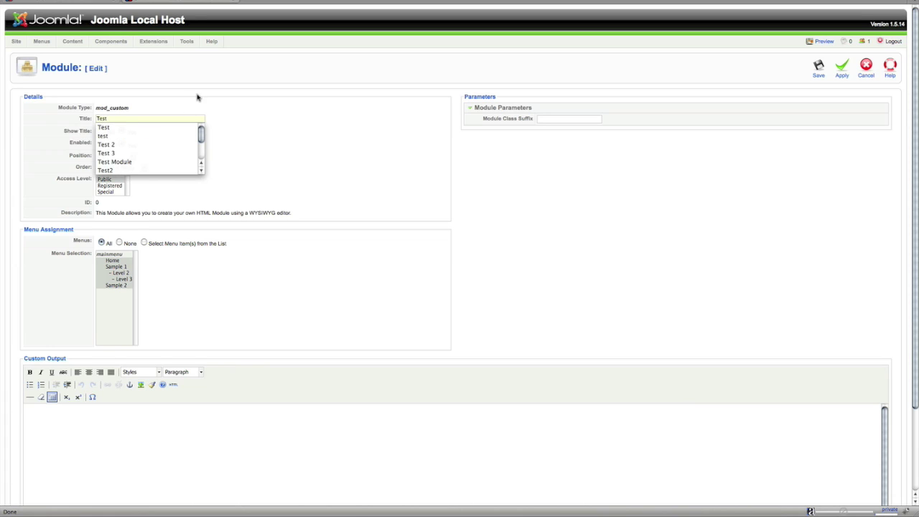
{"action": "key", "text": "Escape"}
Examine the E-mail Module heading on the site's front page as an example of a displayed module title.
{"action": "left_click", "coordinate": [71, 2]}
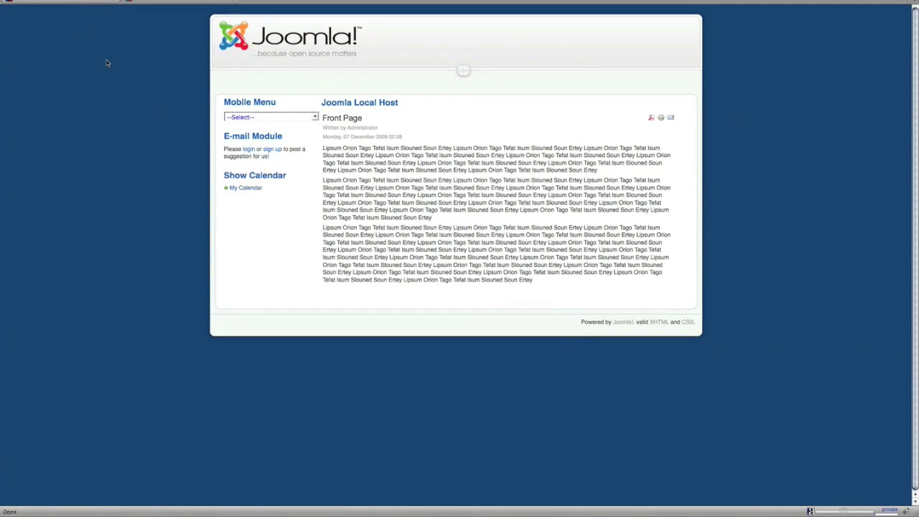
{"action": "left_click_drag", "start_coordinate": [222, 136], "coordinate": [285, 138]}
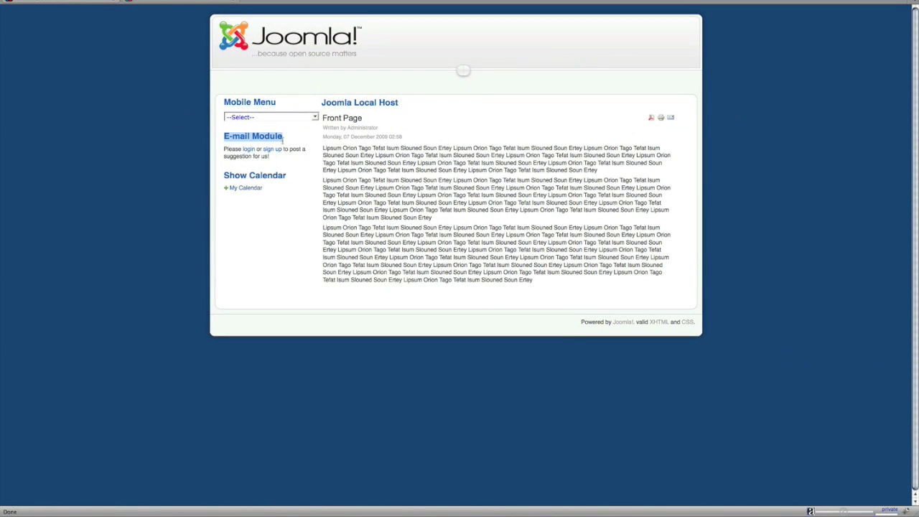
{"action": "left_click", "coordinate": [209, 2]}
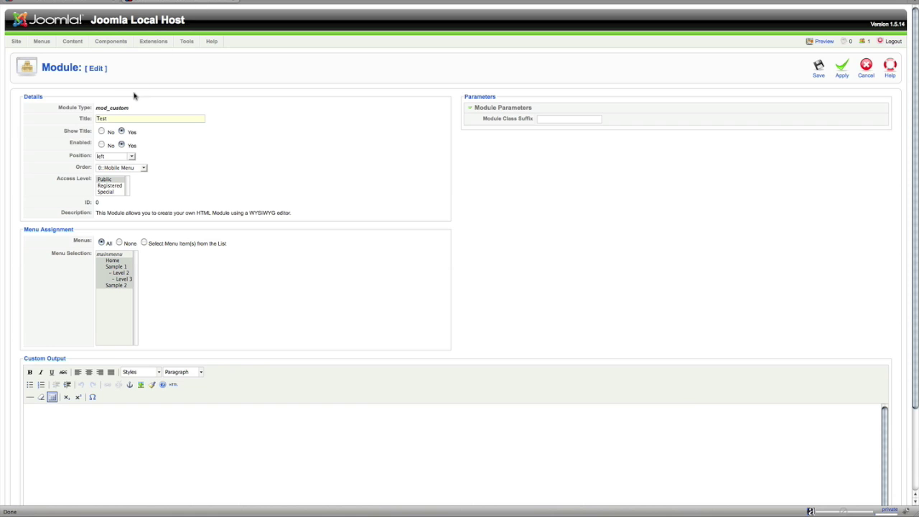
Set the Test module to show its title and assign it to the "left" position.
{"action": "left_click", "coordinate": [120, 132]}
{"action": "left_click", "coordinate": [131, 156]}
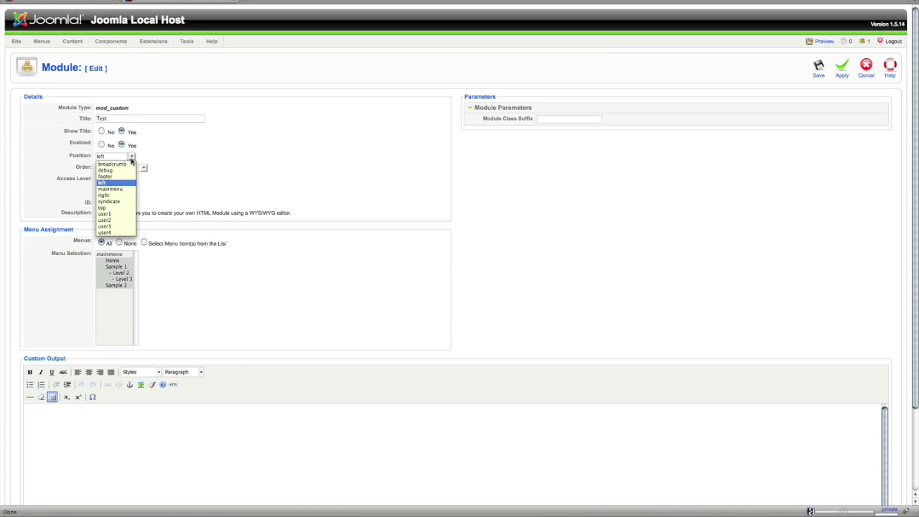
{"action": "left_click", "coordinate": [144, 156]}
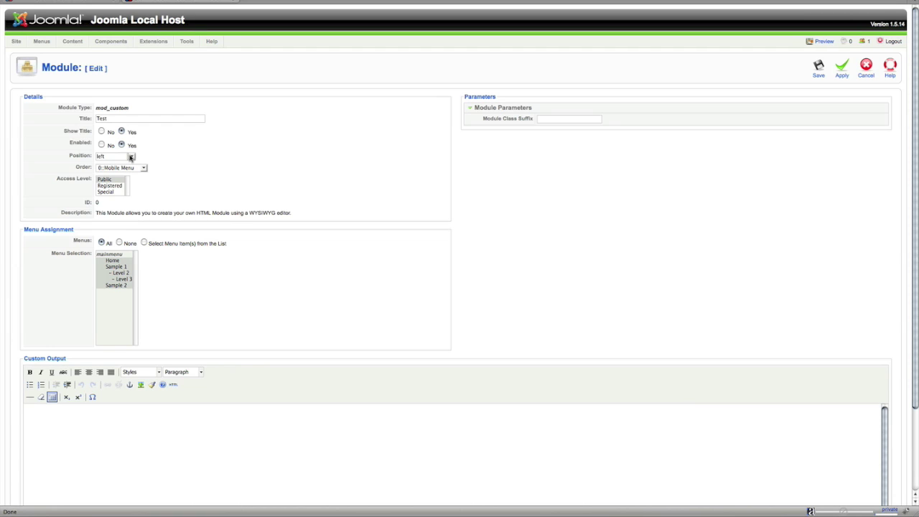
{"action": "left_click", "coordinate": [132, 156]}
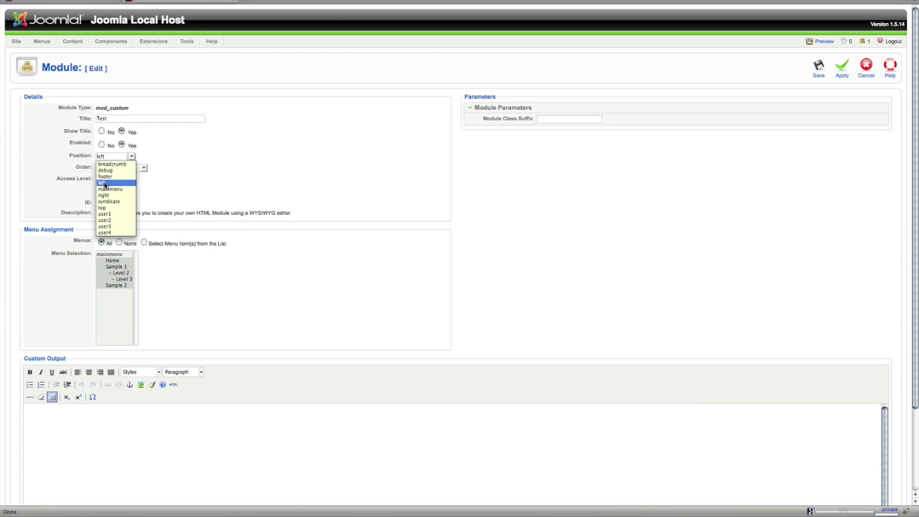
{"action": "left_click", "coordinate": [105, 184]}
Examine the module column on the site's front page, and return to the Test module's edit form.
{"action": "left_click", "coordinate": [87, 7]}
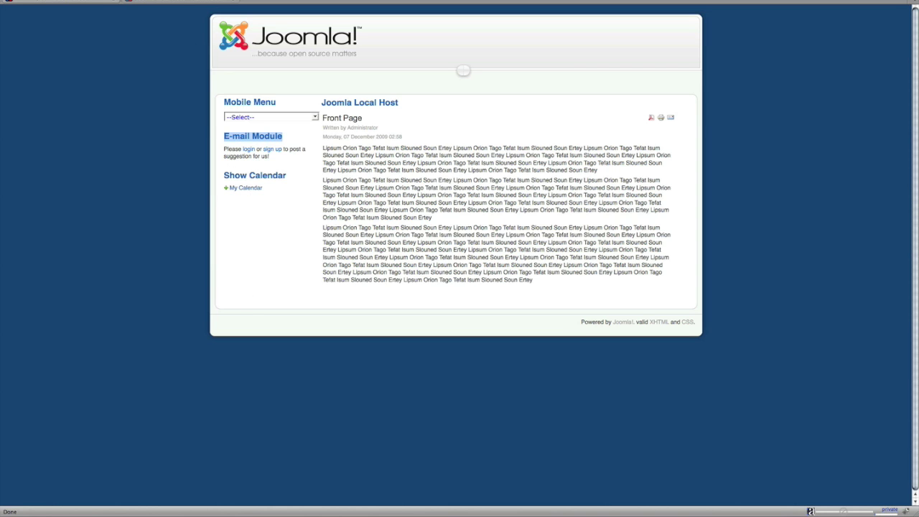
{"action": "left_click", "coordinate": [172, 7]}
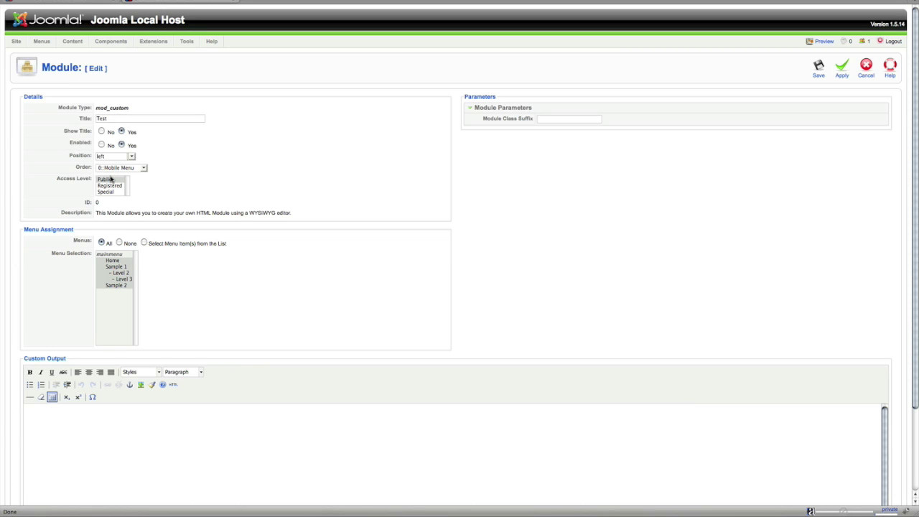
{"action": "left_click", "coordinate": [86, 1]}
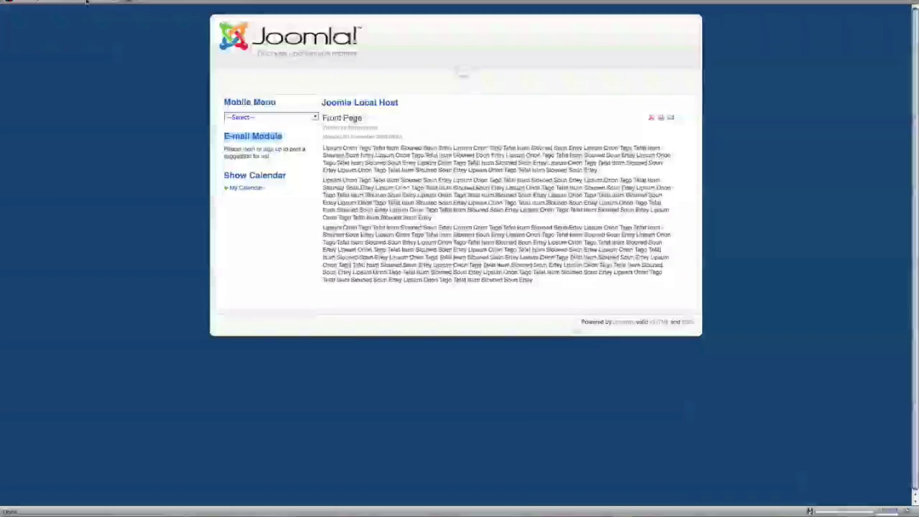
{"action": "left_click", "coordinate": [238, 220]}
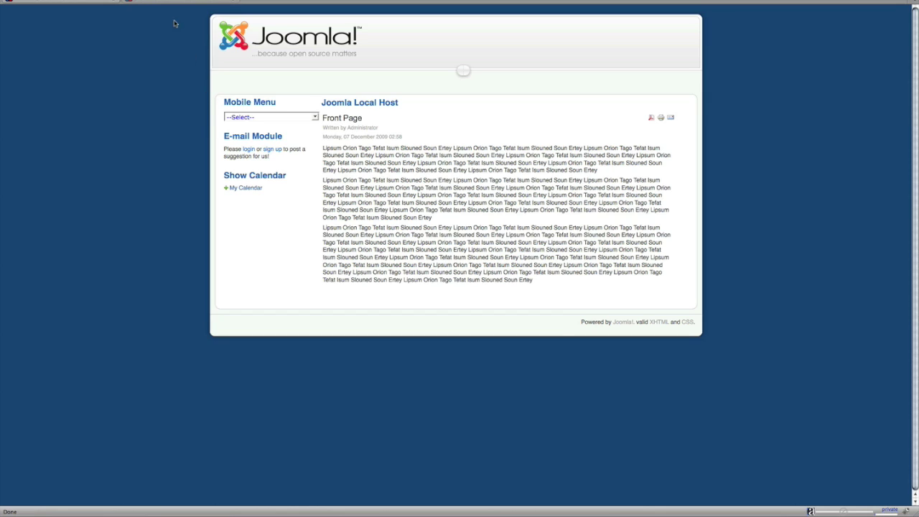
{"action": "left_click", "coordinate": [161, 2]}
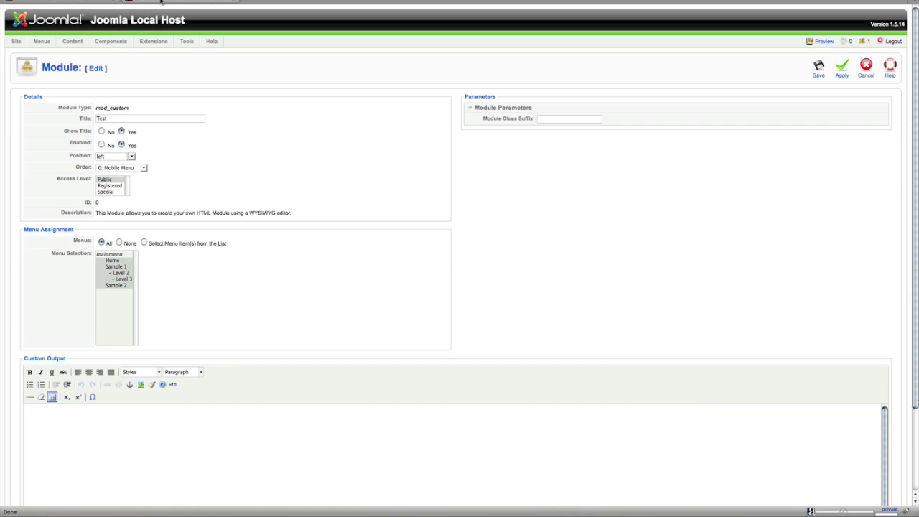
Set the access level to Public and enter "Test Data", "ashd aldf", "asals dasd aisd a" and "asd asd" as separate lines of custom output.
{"action": "left_click", "coordinate": [108, 185]}
{"action": "left_click", "coordinate": [104, 179]}
{"action": "scroll", "coordinate": [140, 175], "scroll_direction": "down", "scroll_amount": 2}
{"action": "scroll", "coordinate": [140, 175], "scroll_direction": "down", "scroll_amount": 3}
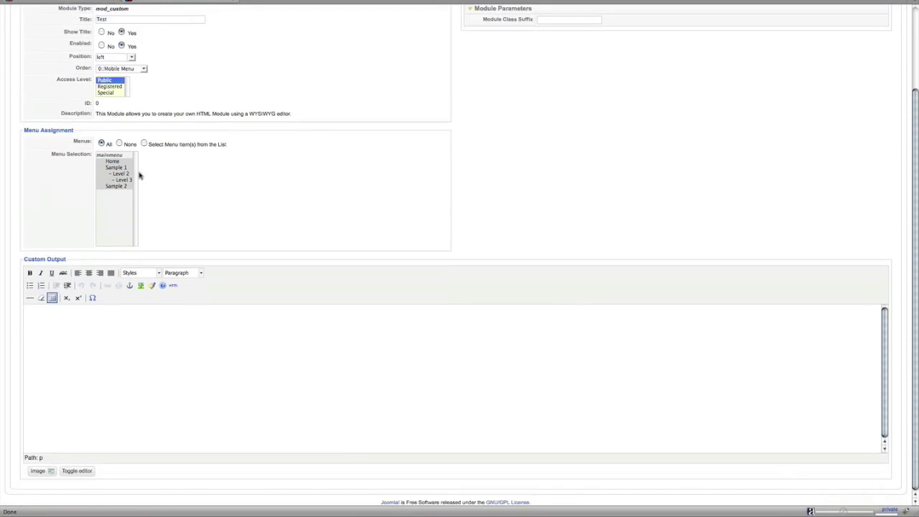
{"action": "left_click", "coordinate": [86, 346]}
{"action": "type", "text": "Test Data ashd aldf asals dasd aisd "}
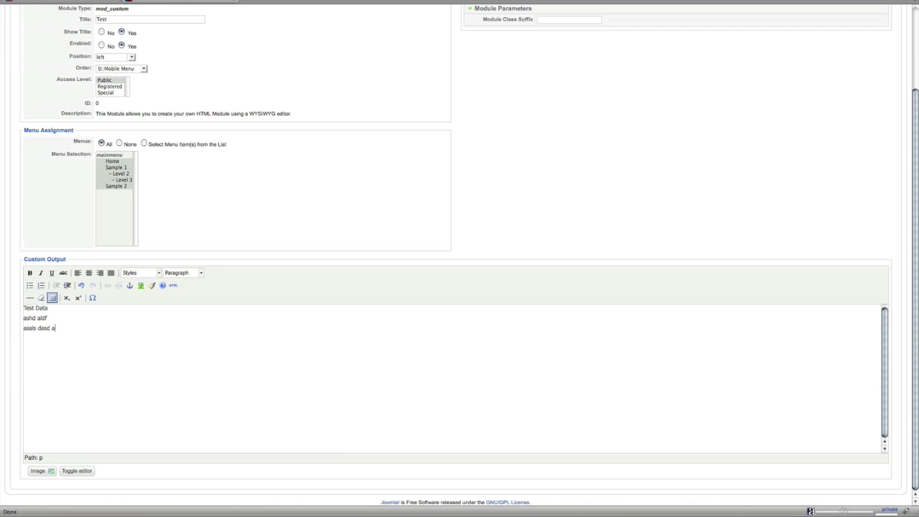
{"action": "type", "text": "a asd asd"}
Insert the image articles.jpg below the text in the module's custom output.
{"action": "left_click", "coordinate": [39, 471]}
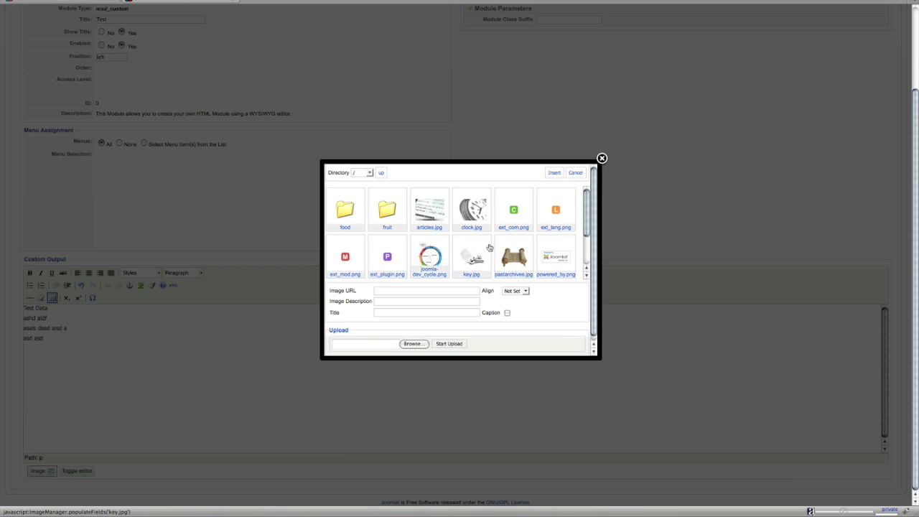
{"action": "left_click", "coordinate": [435, 210]}
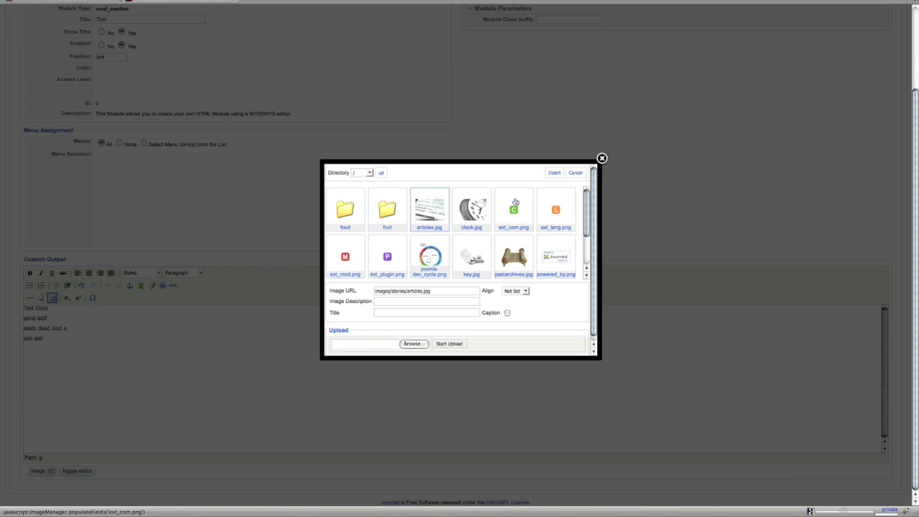
{"action": "left_click", "coordinate": [554, 173]}
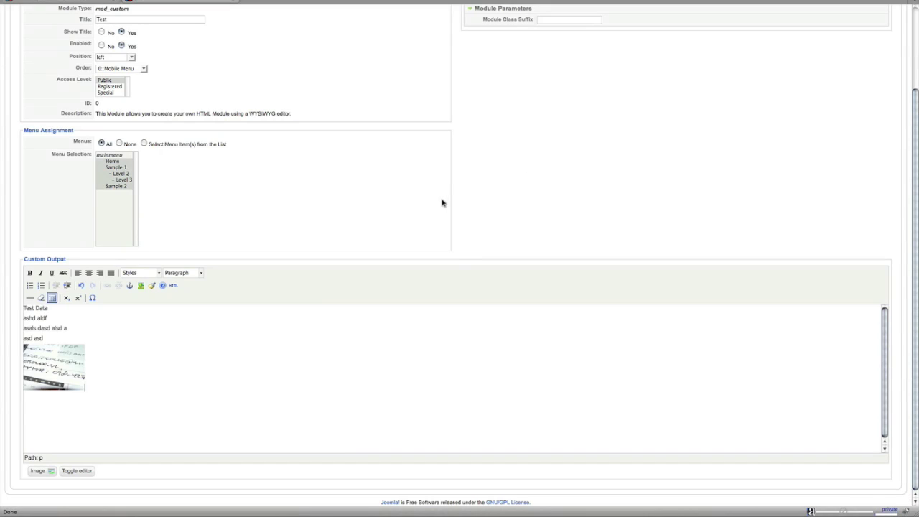
Apply the Test module's settings without closing it, and reload the site's front page to check the module.
{"action": "scroll", "coordinate": [353, 214], "scroll_direction": "up", "scroll_amount": 1}
{"action": "scroll", "coordinate": [352, 213], "scroll_direction": "up", "scroll_amount": 3}
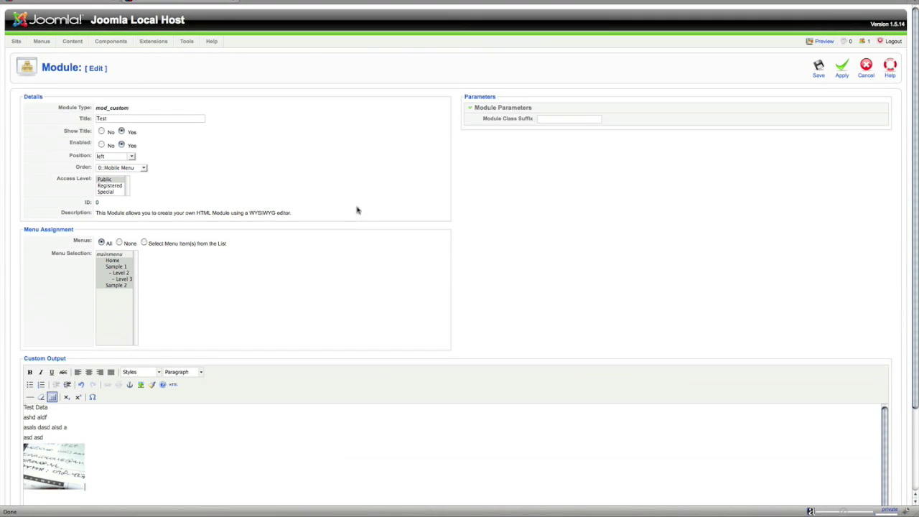
{"action": "left_click", "coordinate": [839, 72]}
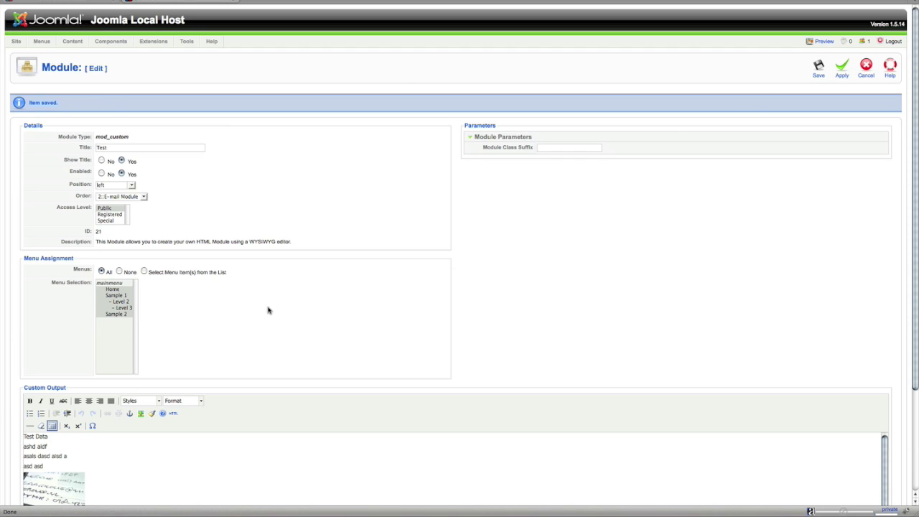
{"action": "scroll", "coordinate": [266, 310], "scroll_direction": "down", "scroll_amount": 2}
{"action": "scroll", "coordinate": [152, 97], "scroll_direction": "up", "scroll_amount": 2}
{"action": "left_click", "coordinate": [83, 5]}
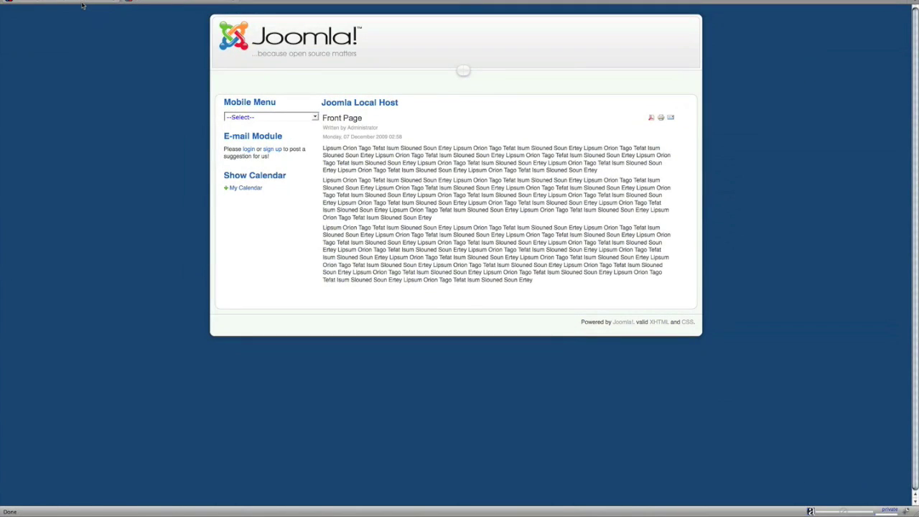
{"action": "key", "text": "super+r"}
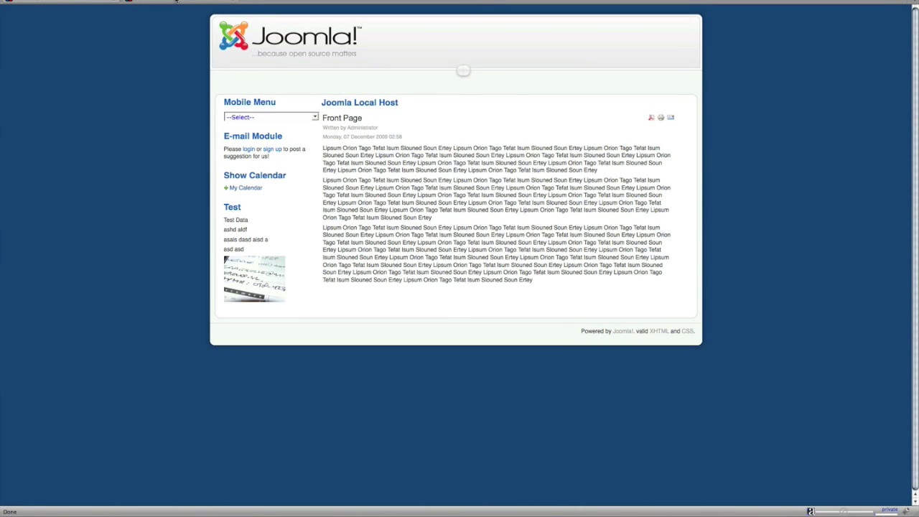
Save and close the Test module, and disable it in the Module Manager list.
{"action": "left_click", "coordinate": [176, 3]}
{"action": "left_click", "coordinate": [819, 66]}
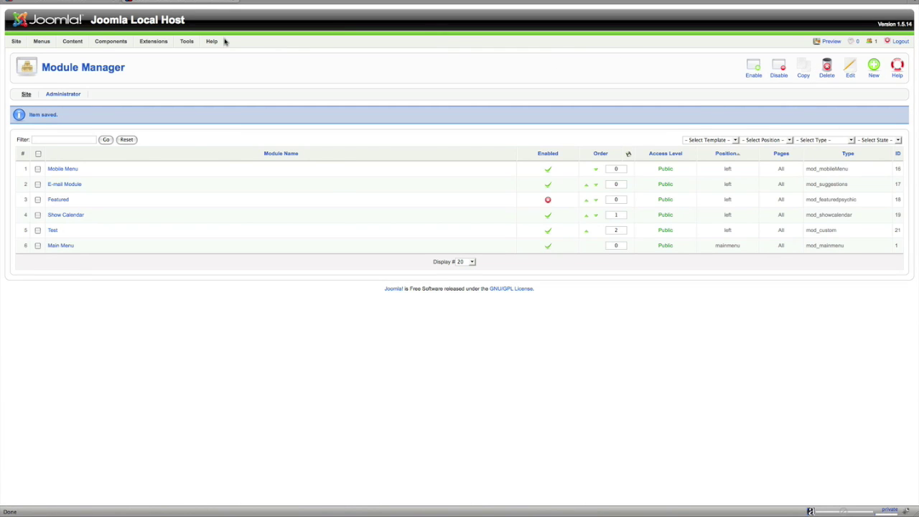
{"action": "mouse_move", "coordinate": [73, 41]}
{"action": "left_click", "coordinate": [548, 235]}
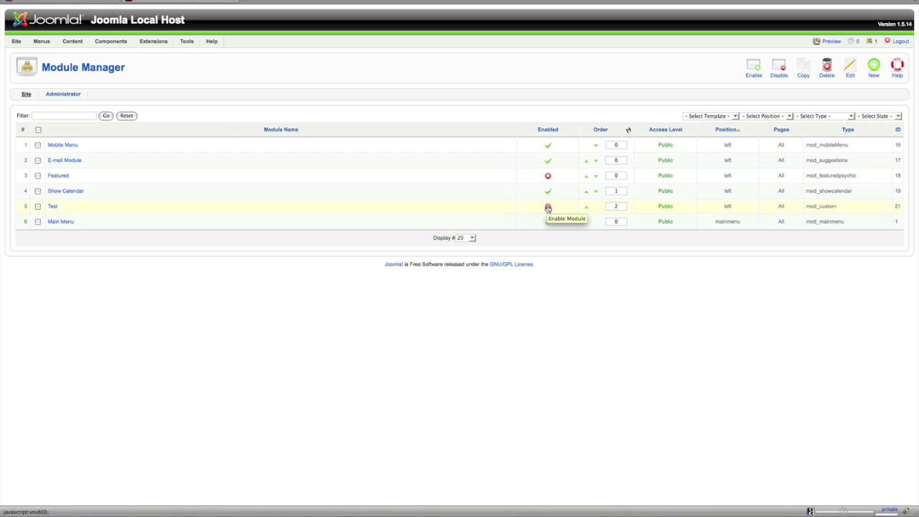
Reload the site's front page to check the effect of disabling the Test module, and return to the Module Manager.
{"action": "left_click", "coordinate": [79, 2]}
{"action": "key", "text": "super+r"}
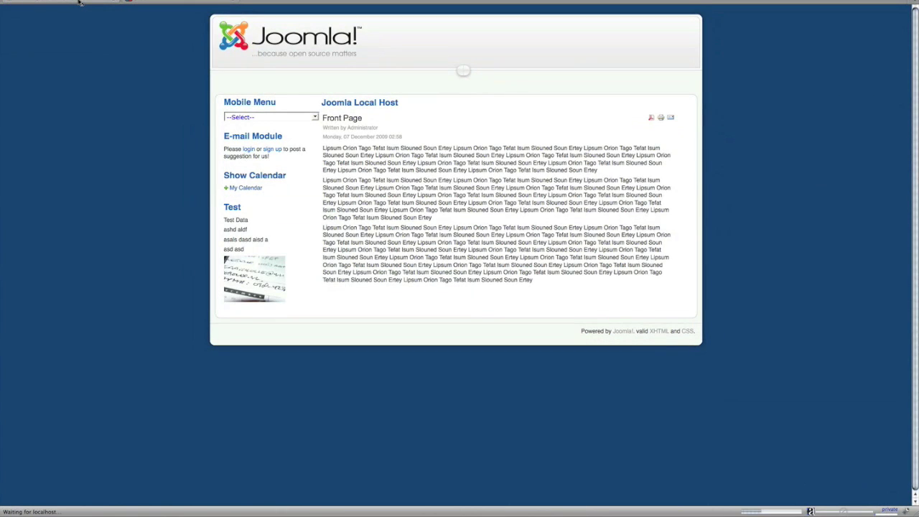
{"action": "left_click", "coordinate": [152, 3]}
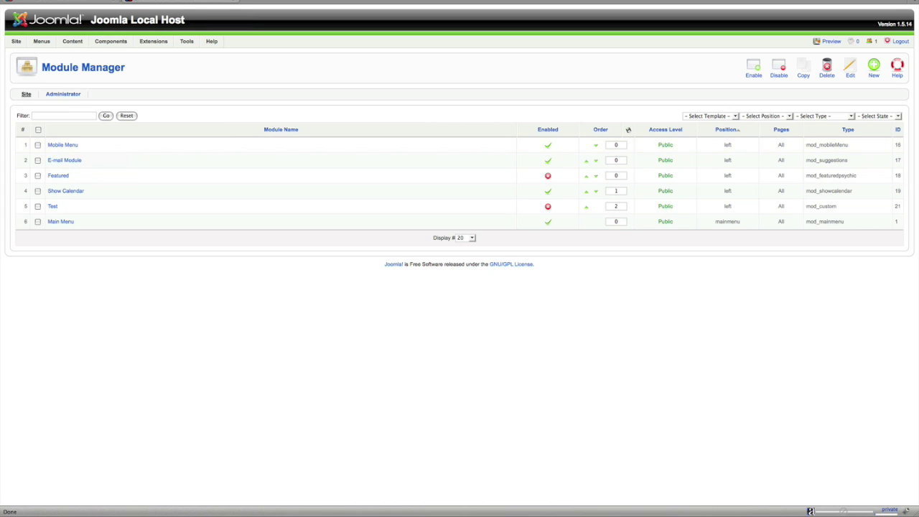
Compare the modules on the site's front page, including the Mobile Menu, with the Module Manager list.
{"action": "left_click", "coordinate": [72, 2]}
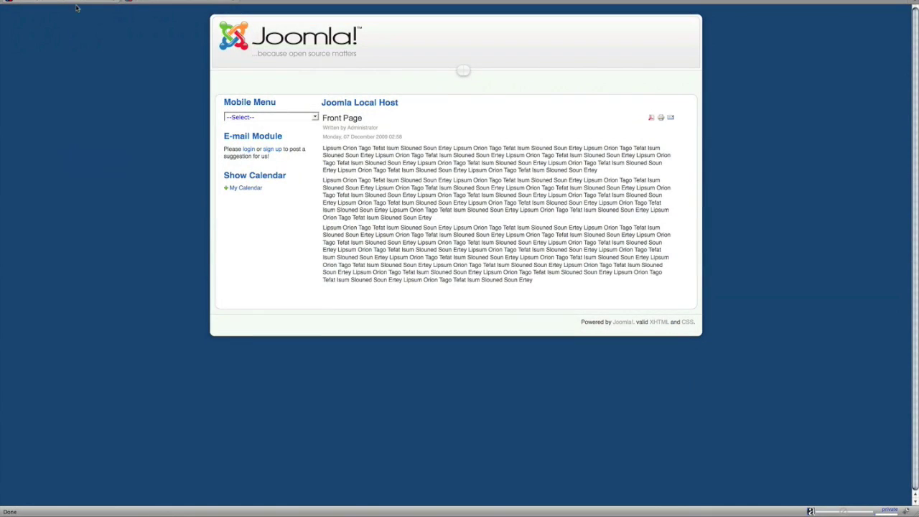
{"action": "left_click", "coordinate": [249, 117]}
{"action": "left_click", "coordinate": [191, 124]}
{"action": "left_click", "coordinate": [148, 2]}
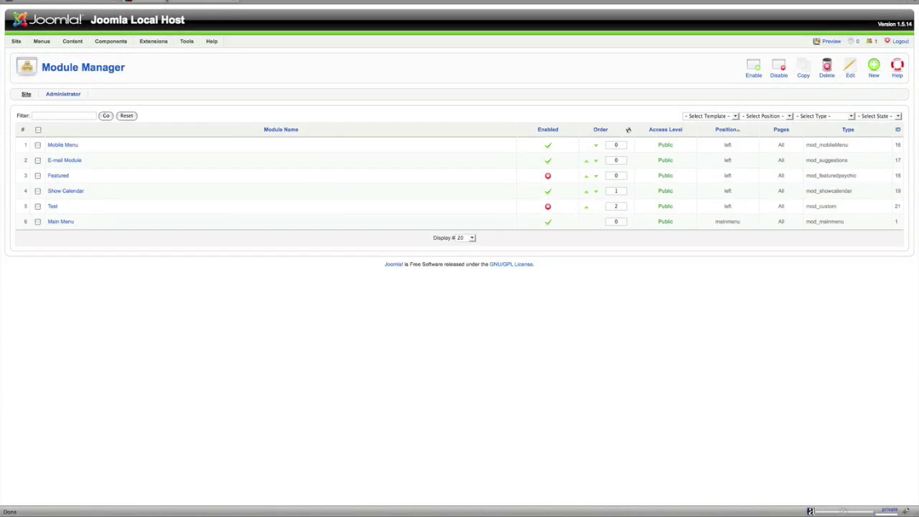
{"action": "left_click", "coordinate": [74, 5]}
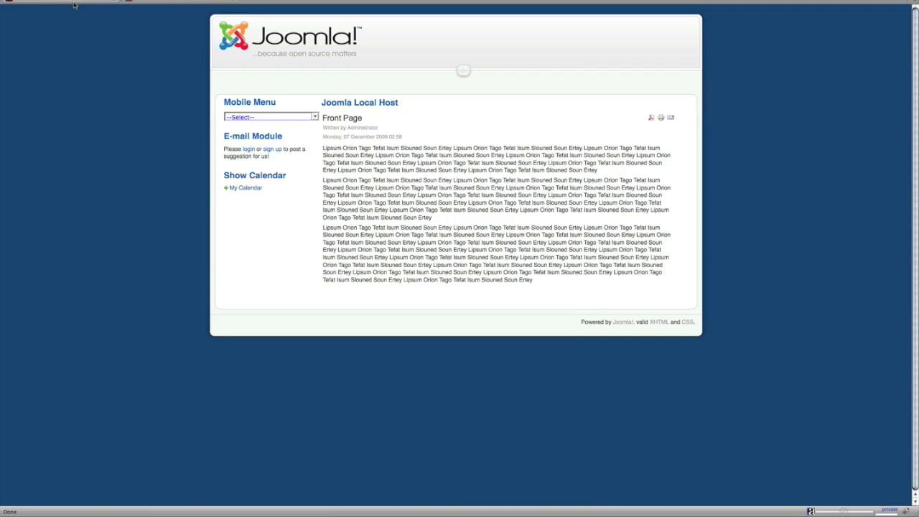
{"action": "left_click", "coordinate": [113, 3]}
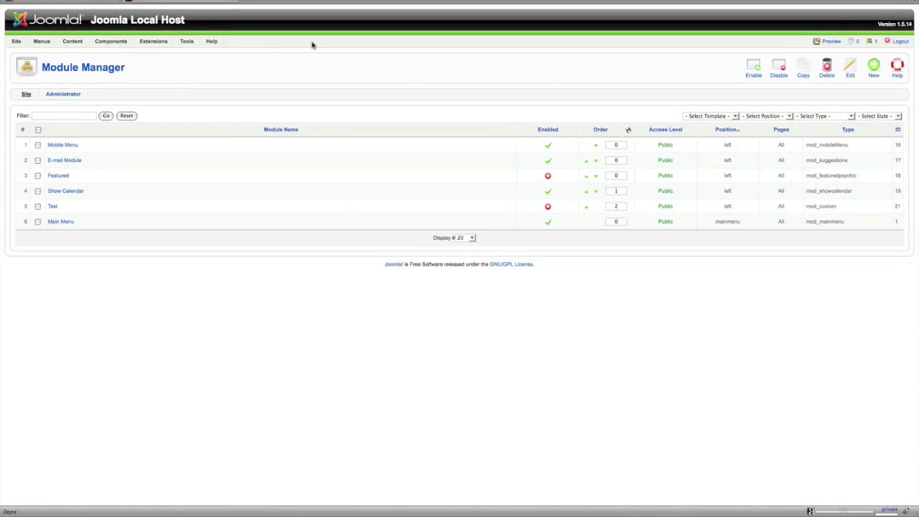